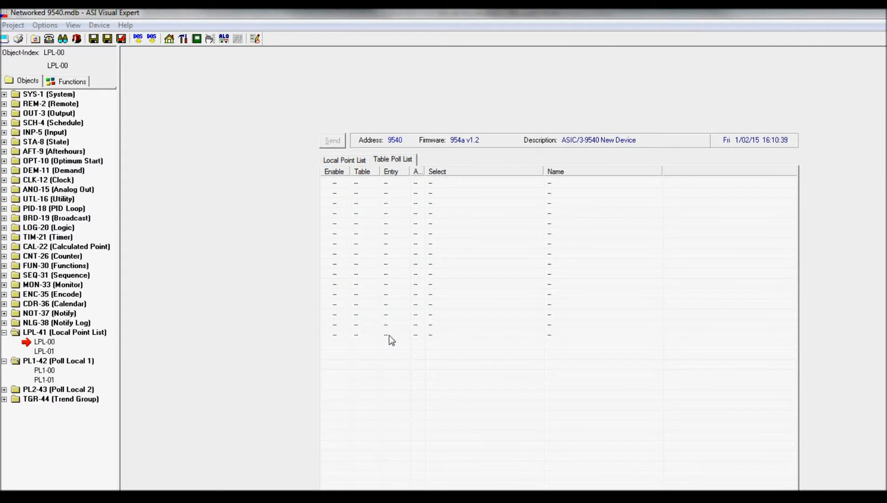
Assign the RAM Standard Polling table to point 01 of the Table Poll List, consulting the table messages in the ASIC/1-8655 Engineering Guide.
double_click(391, 183)
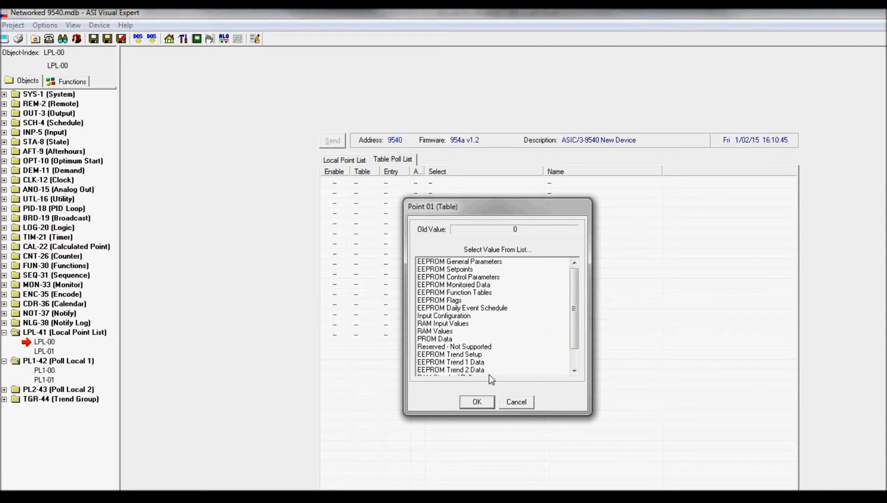
drag(575, 343, 575, 285)
click(373, 497)
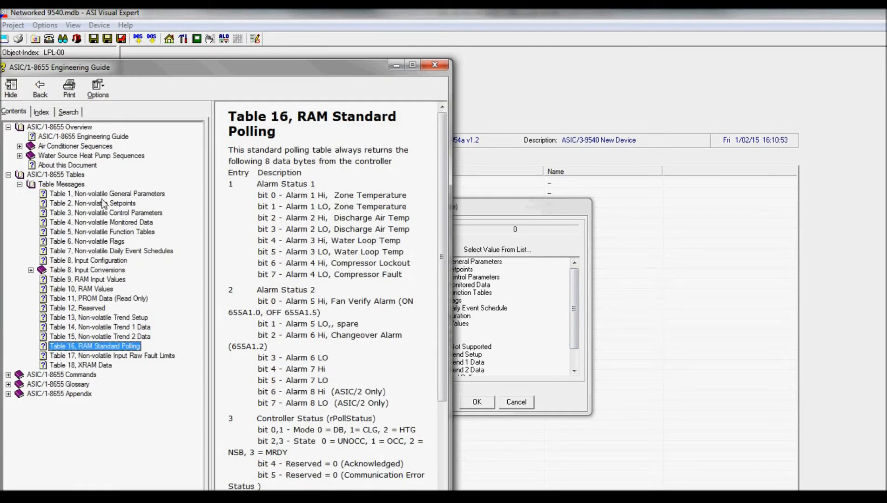
drag(533, 213, 692, 198)
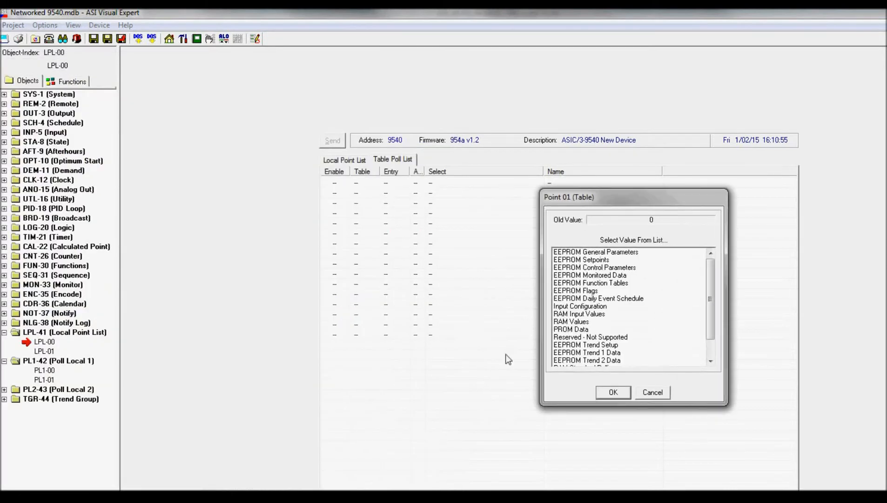
click(372, 497)
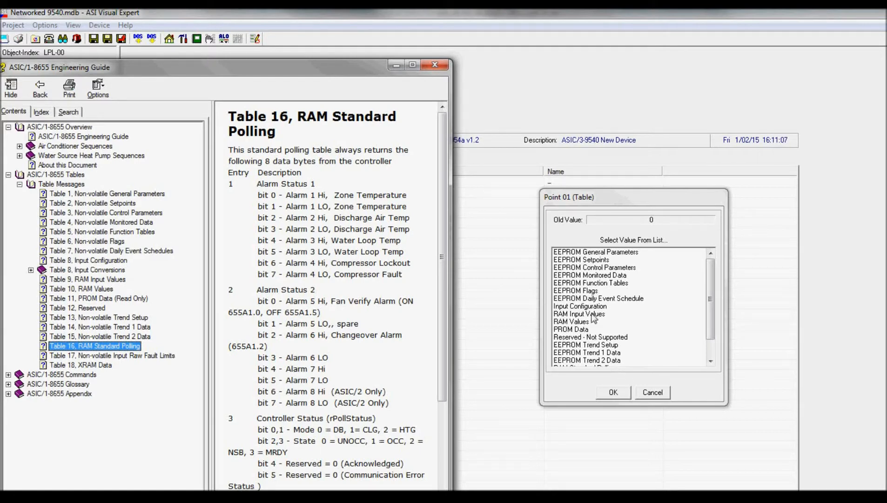
drag(710, 323, 707, 346)
click(590, 346)
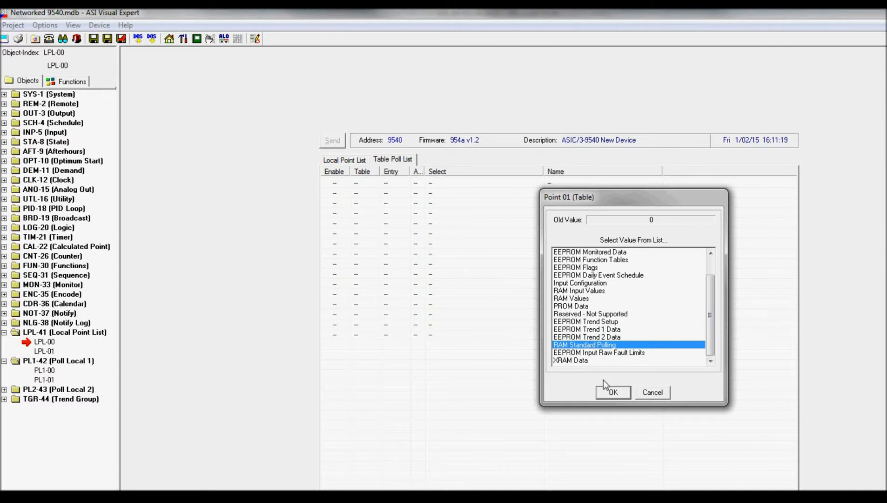
click(604, 393)
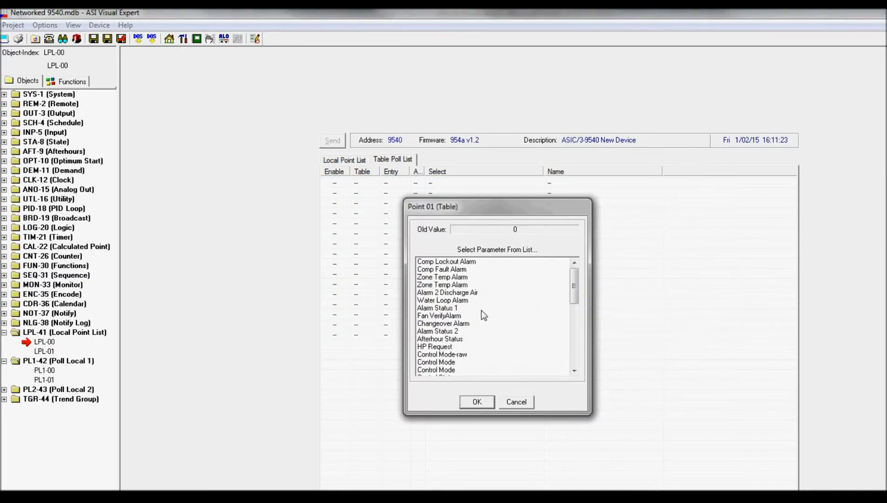
Choose Zone Temp as the polled parameter of point 01 and save the change to the local point list.
drag(572, 293, 572, 324)
click(444, 308)
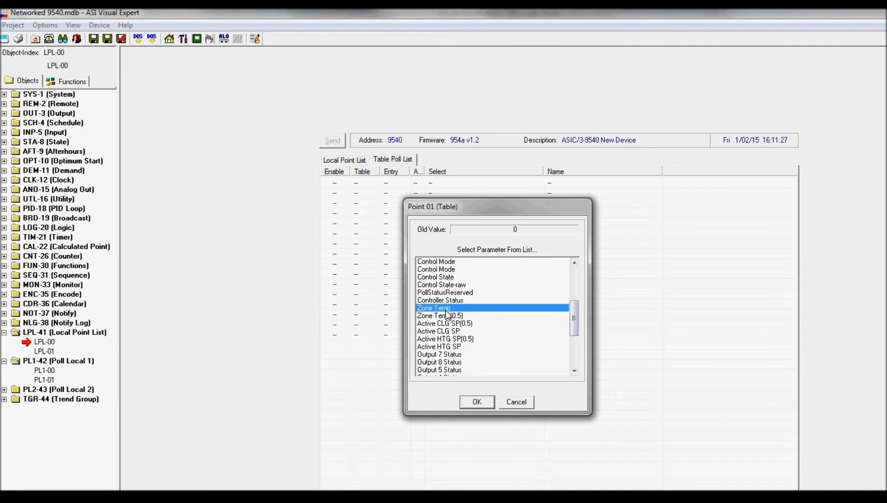
click(479, 406)
click(478, 405)
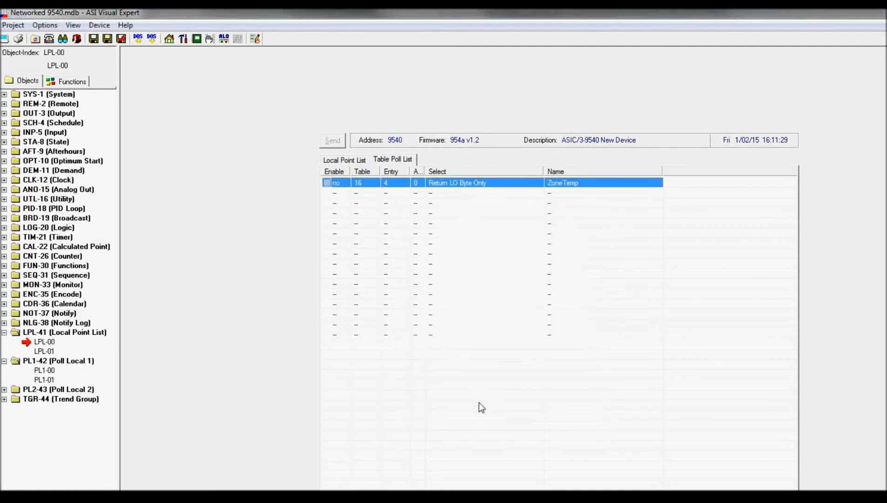
Define point 02 of the Table Poll List as the first plain Control Mode parameter from the RAM Standard Polling table.
click(457, 193)
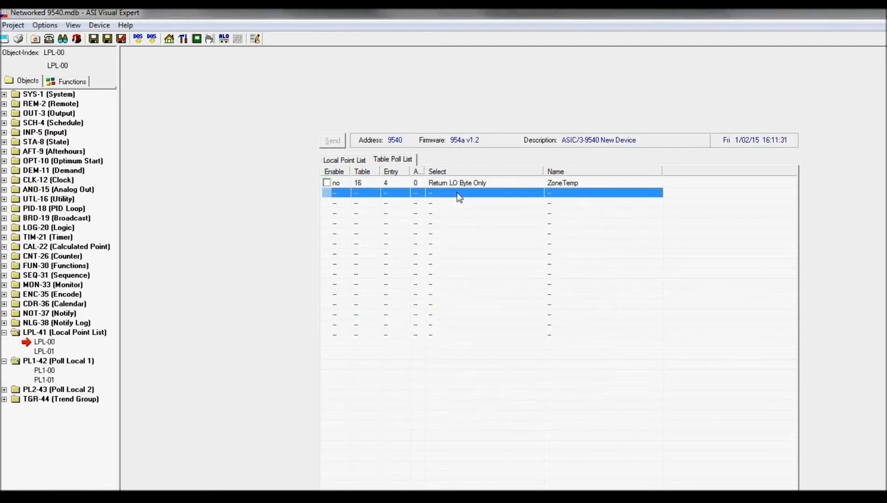
click(457, 192)
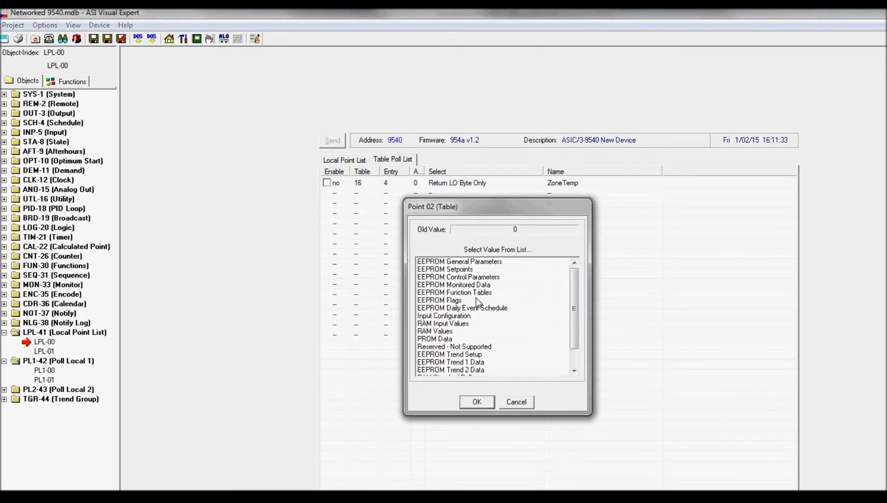
drag(568, 330, 572, 361)
scroll(579, 333, down, 1)
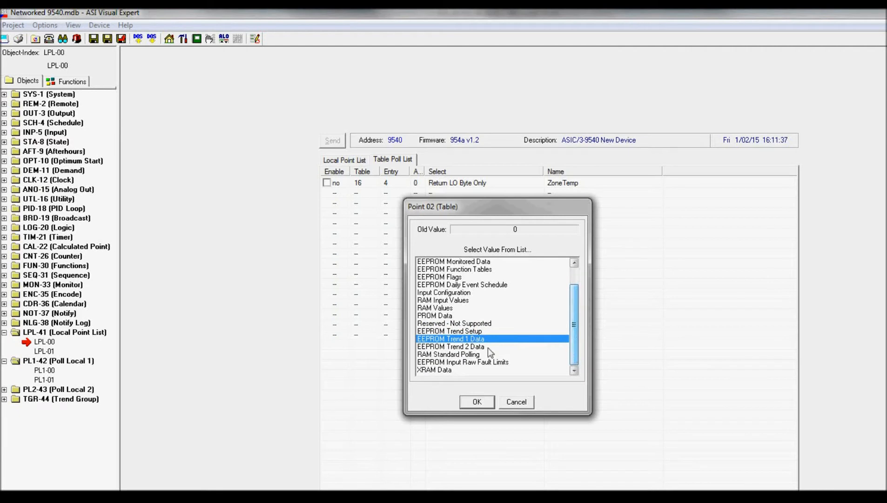
click(468, 354)
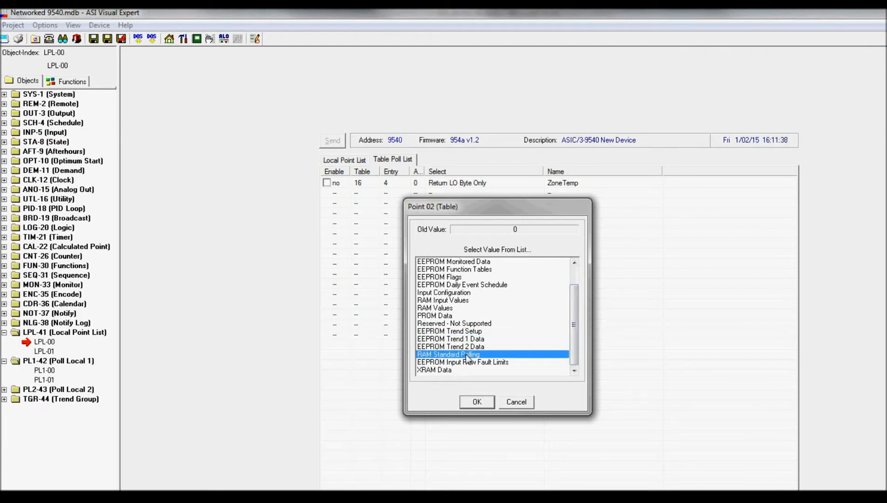
click(472, 403)
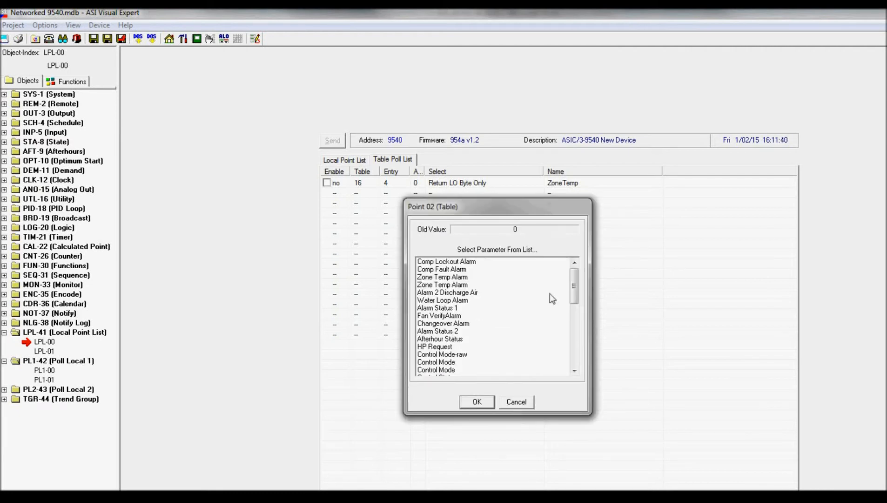
click(453, 363)
click(466, 403)
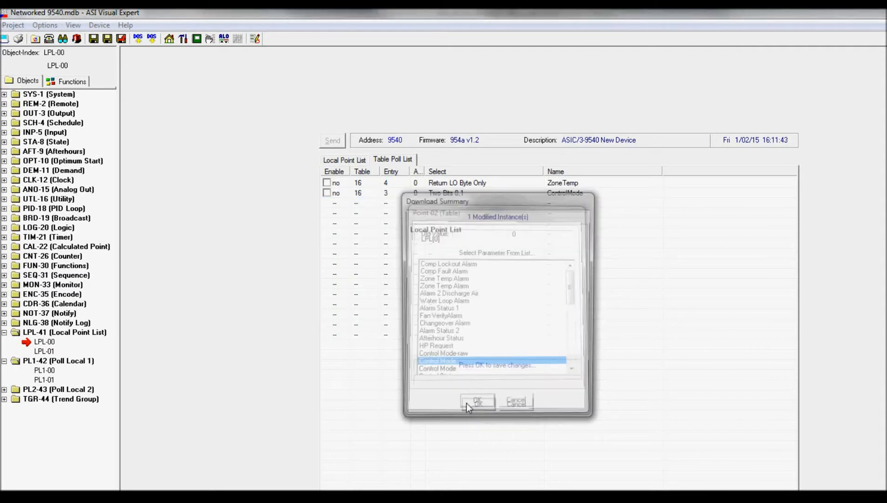
Define point 03 of the Table Poll List as Active CLG SP from the RAM Standard Polling table.
click(433, 203)
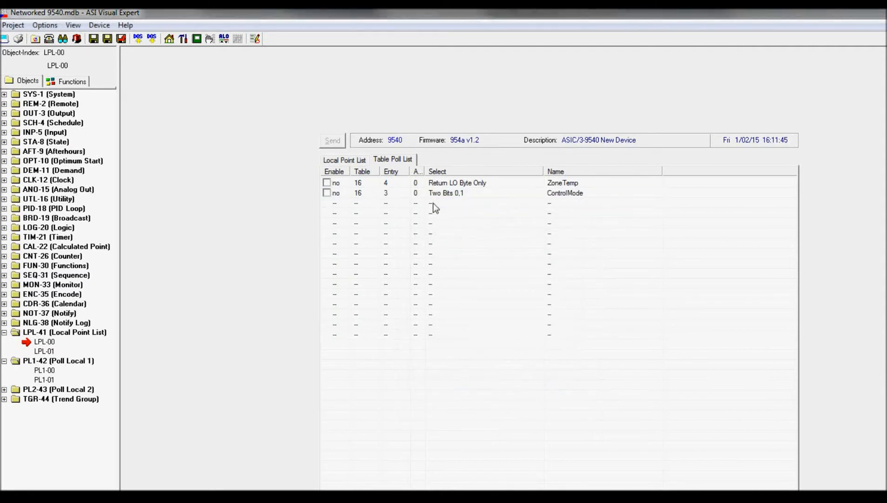
double_click(433, 208)
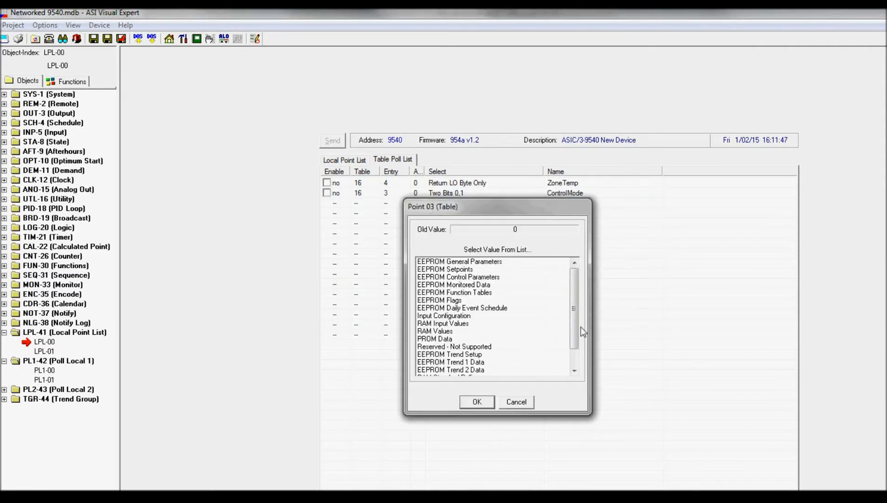
scroll(571, 332, down, 1)
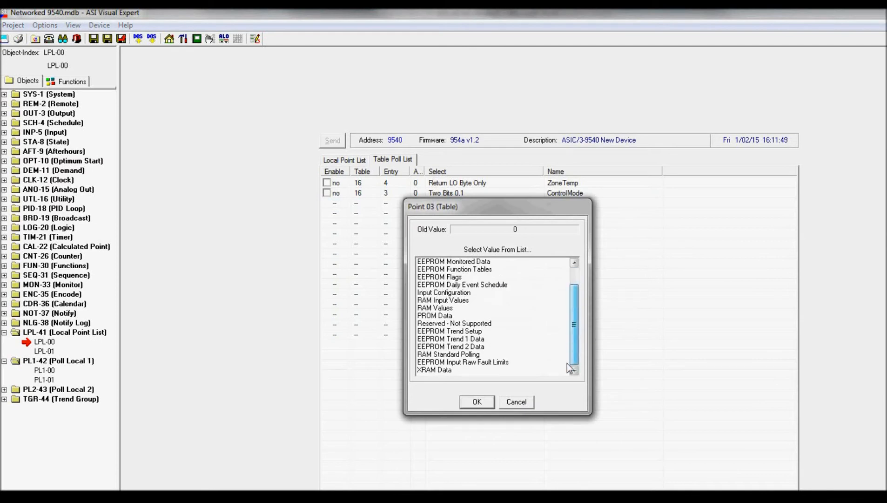
click(460, 353)
click(466, 403)
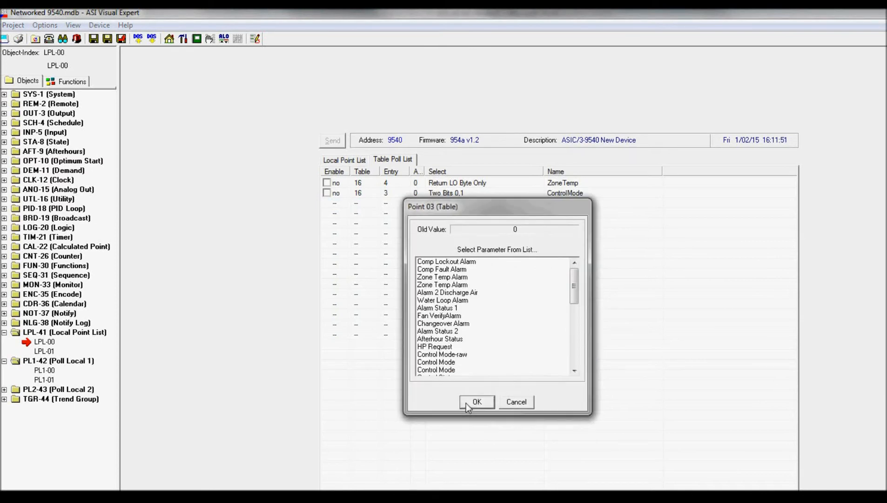
drag(573, 296, 568, 347)
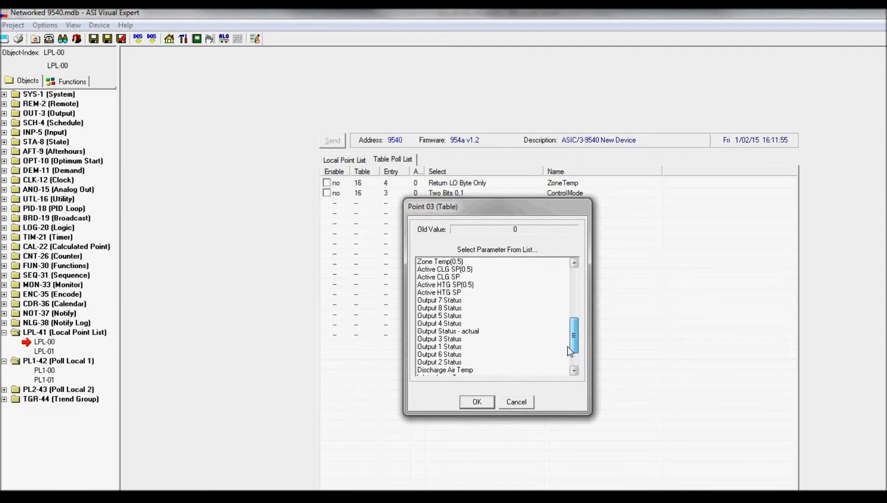
click(437, 277)
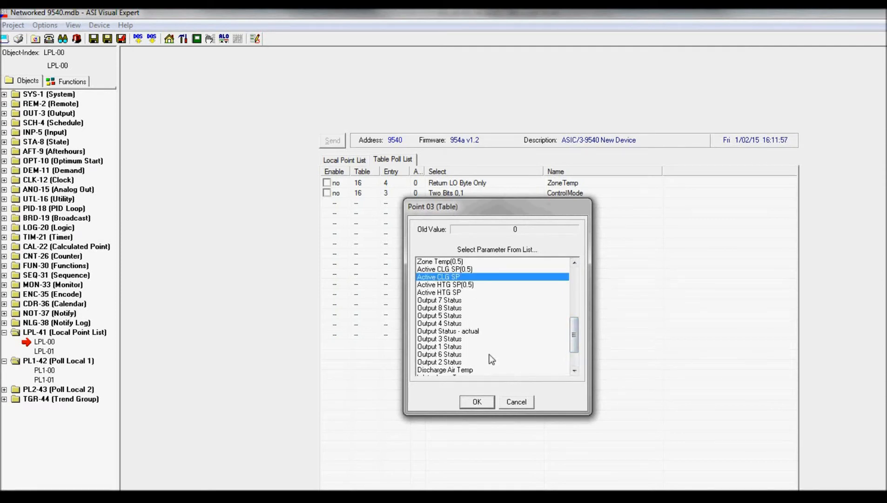
click(477, 401)
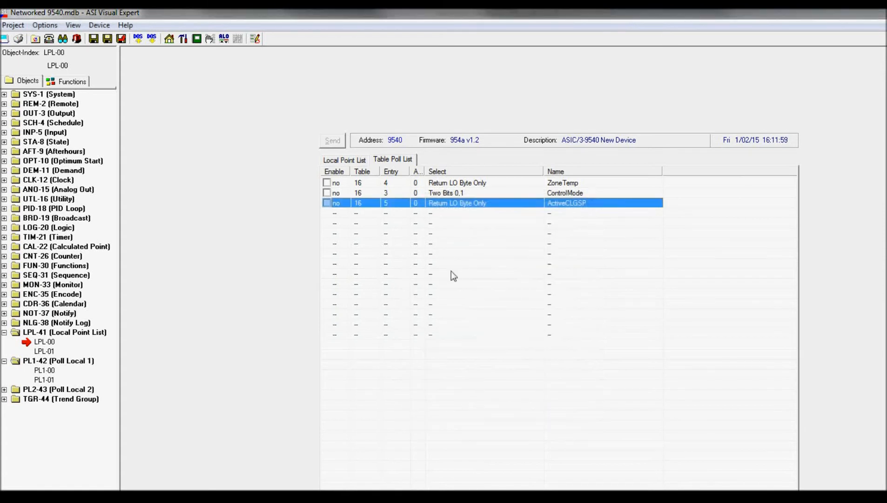
Define point 04 of the Table Poll List as Active HTG SP from the RAM Standard Polling table.
click(433, 215)
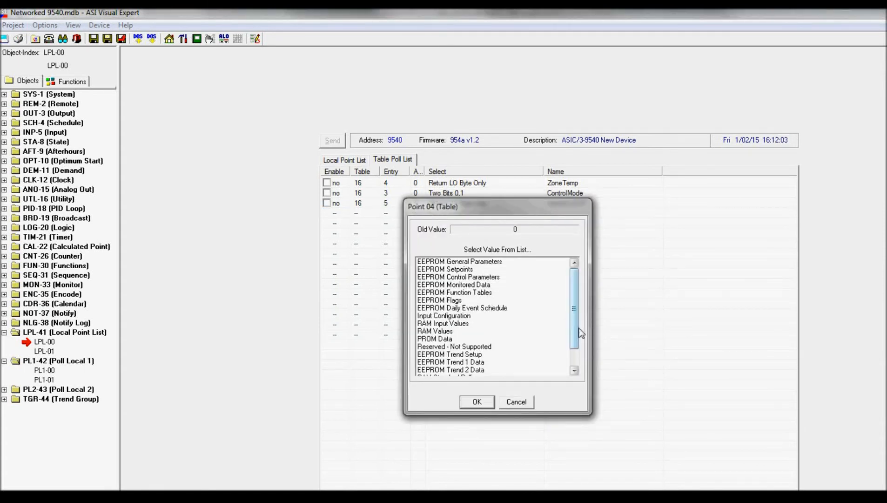
scroll(579, 334, down, 1)
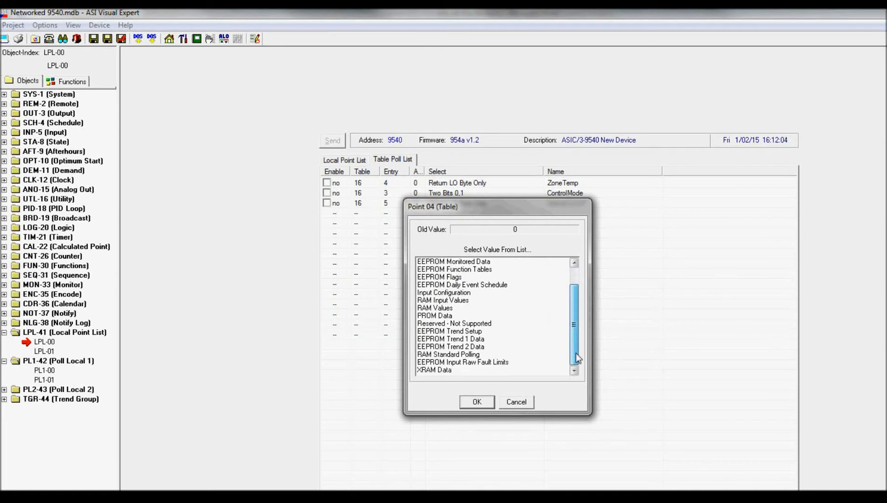
click(464, 355)
click(465, 354)
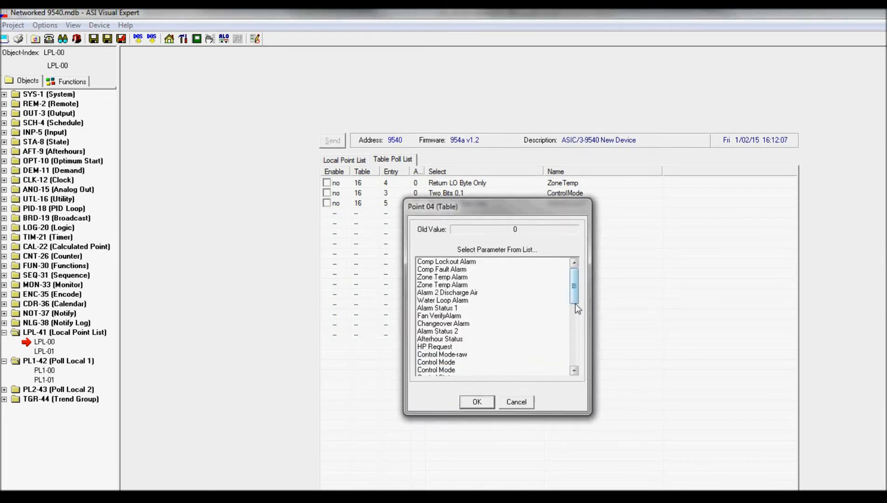
drag(576, 298, 576, 326)
click(463, 362)
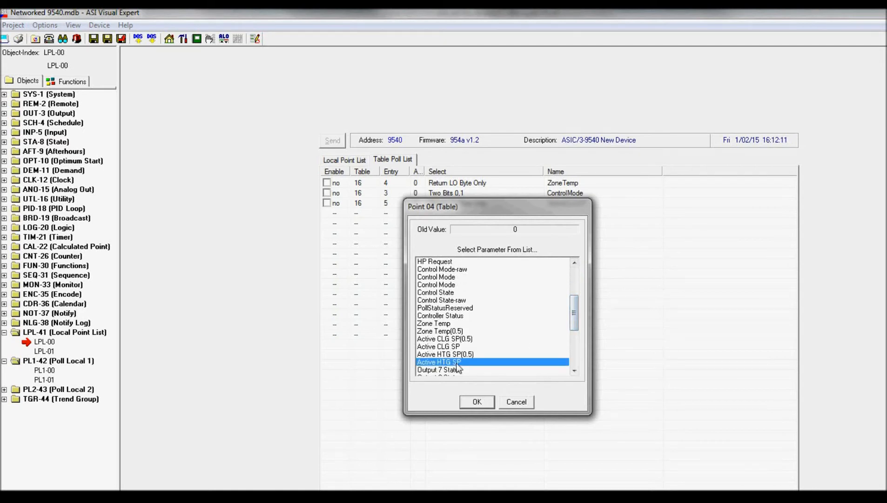
click(478, 400)
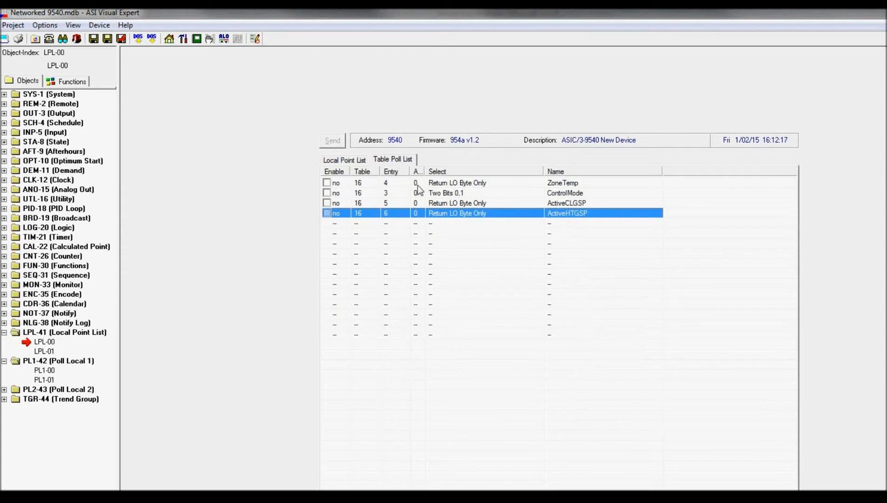
Widen the Attr column and enable polling for ZoneTemp, ControlMode, ActiveCLGSP and ActiveHTGSP.
drag(425, 167, 444, 166)
click(347, 182)
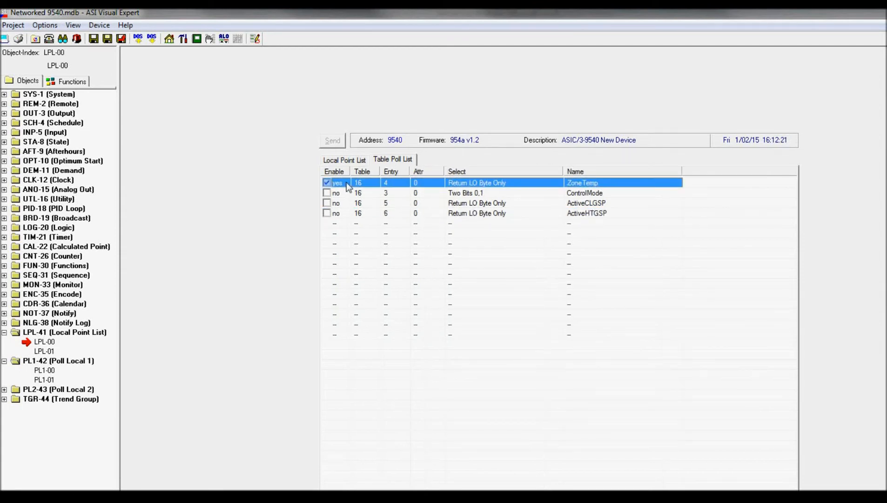
click(345, 192)
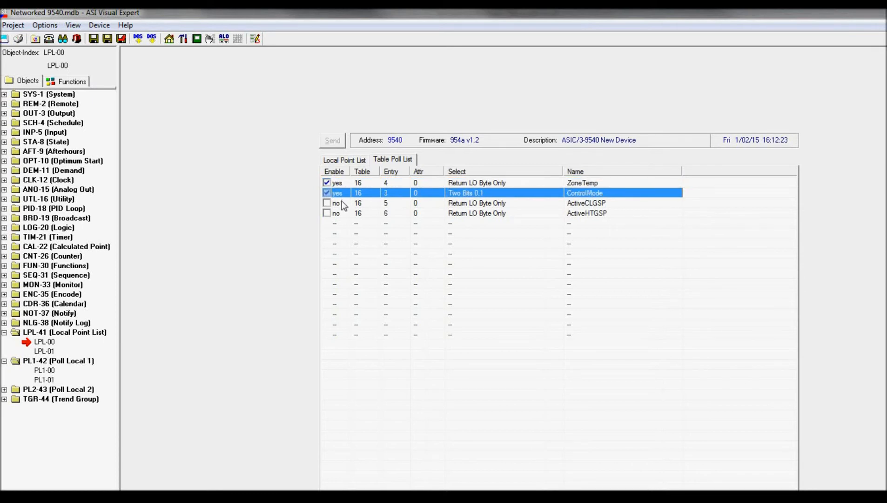
click(342, 201)
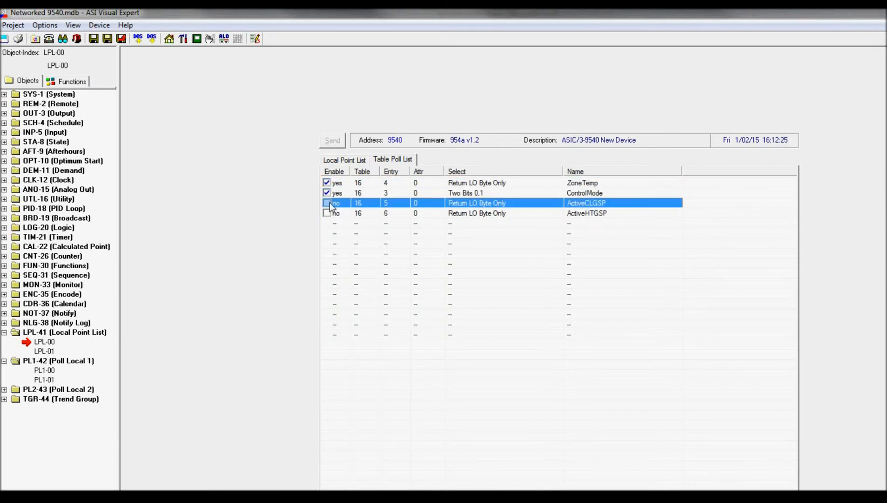
click(328, 203)
click(327, 214)
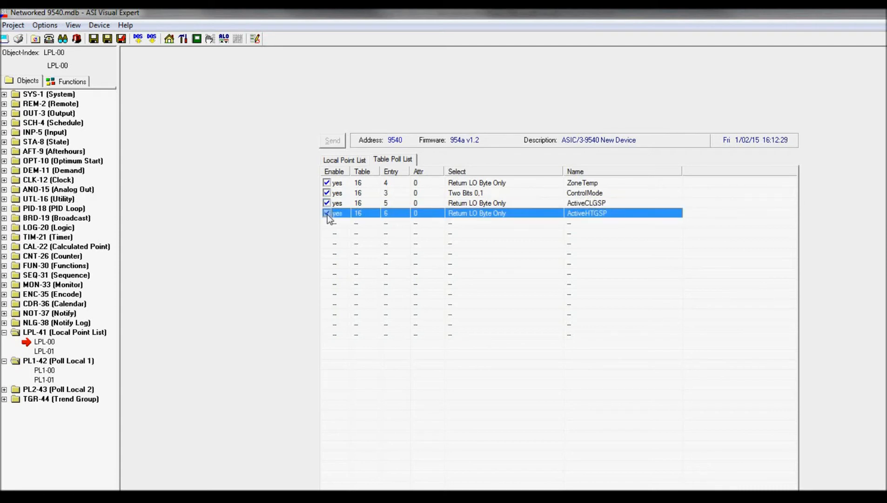
Enable the index of local point list LPL-00 and check its points in the PL1-00 Poll Local object.
click(340, 159)
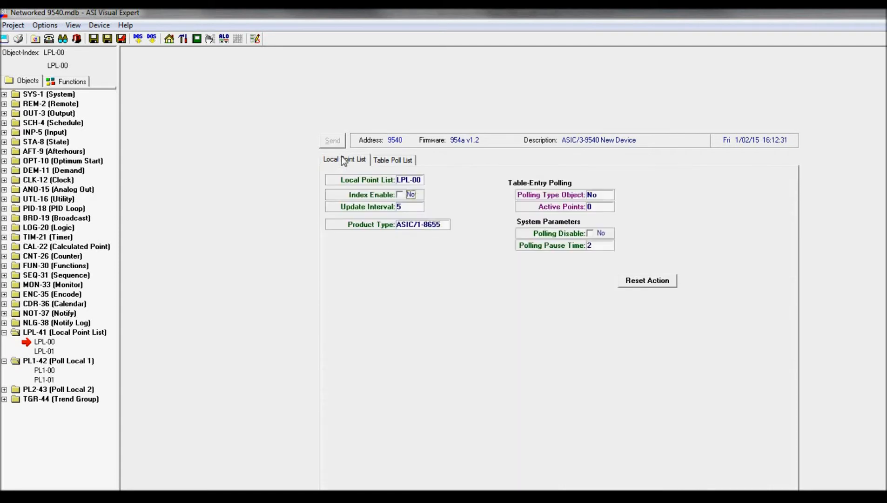
click(402, 197)
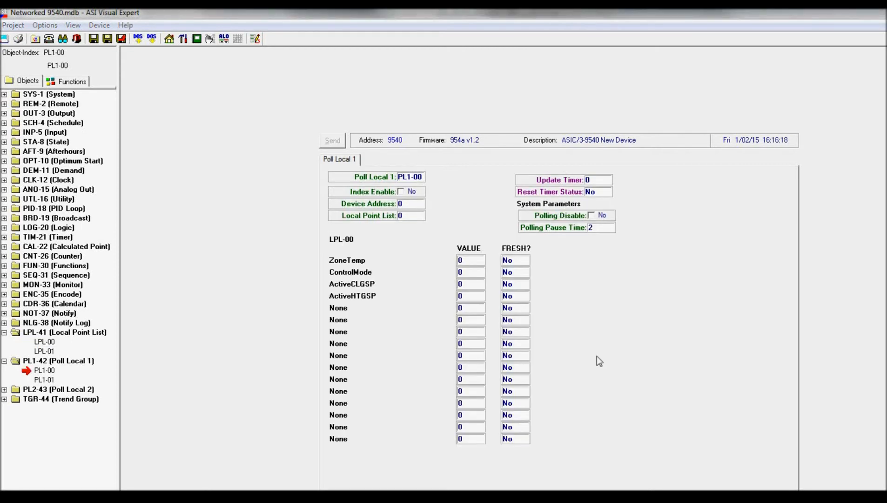
click(45, 370)
click(45, 342)
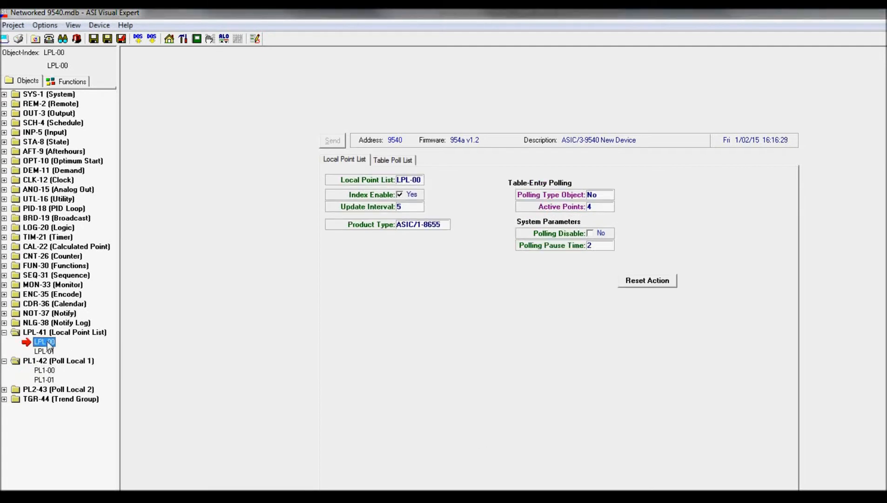
Set the device address of Poll Local object PL1-00 to 18655 and enable its index.
click(46, 370)
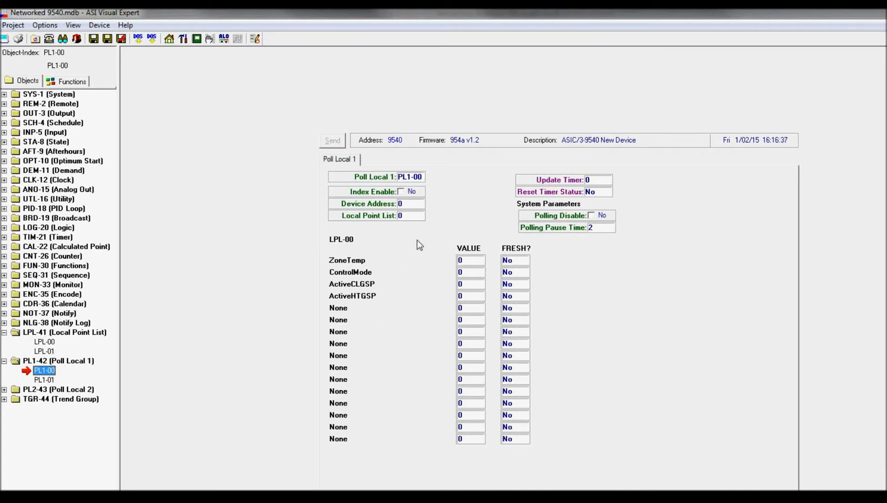
double_click(417, 207)
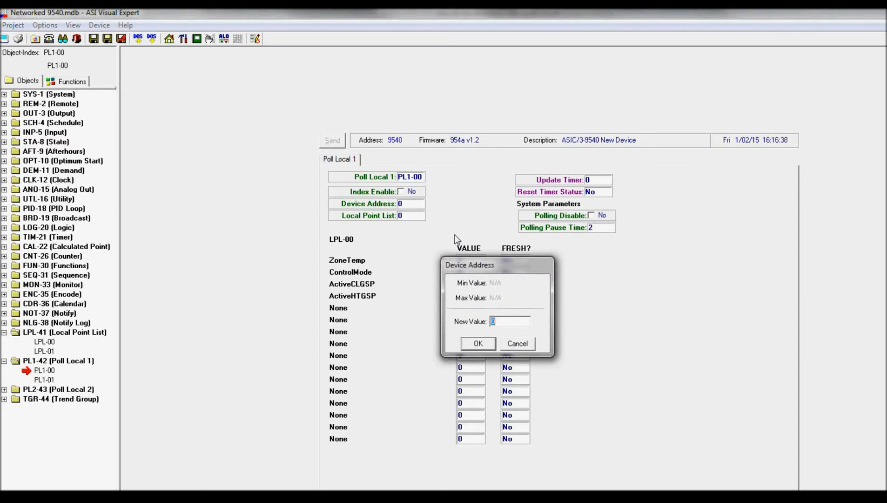
text(18655)
key(Return)
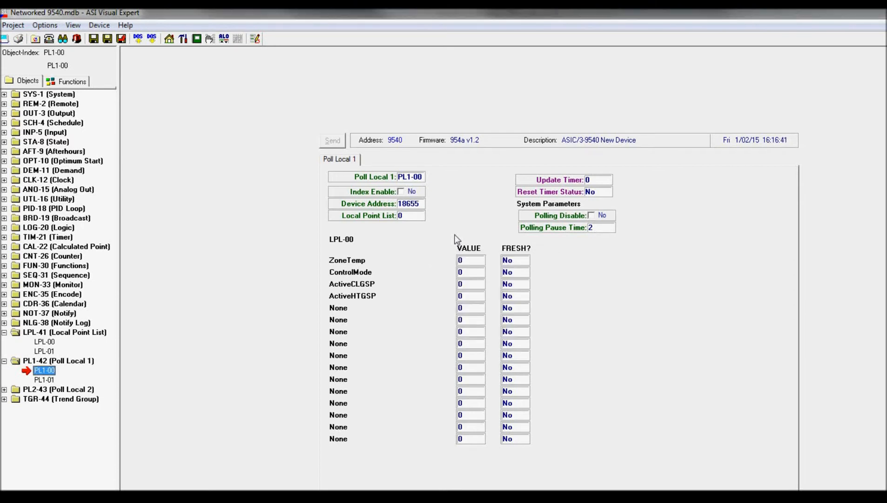
click(412, 192)
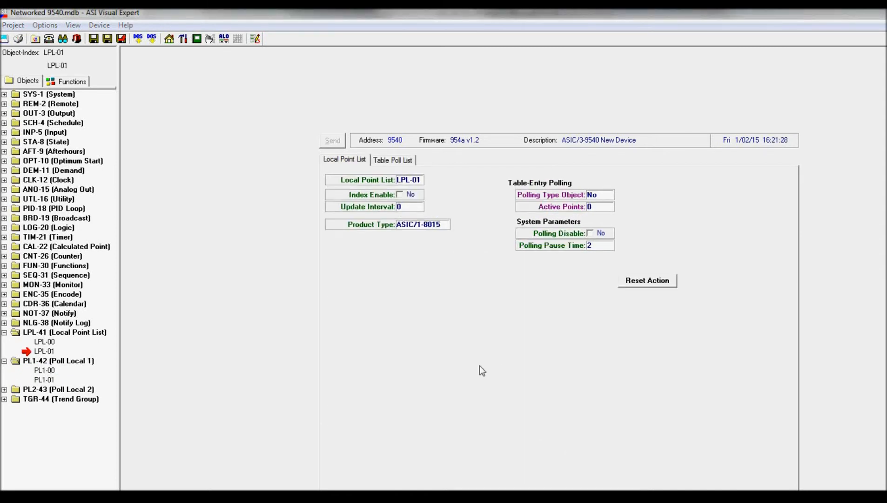
Set the product type of local point list LPL-01 to ASIC/1-6000 and its update interval to 7.
double_click(429, 228)
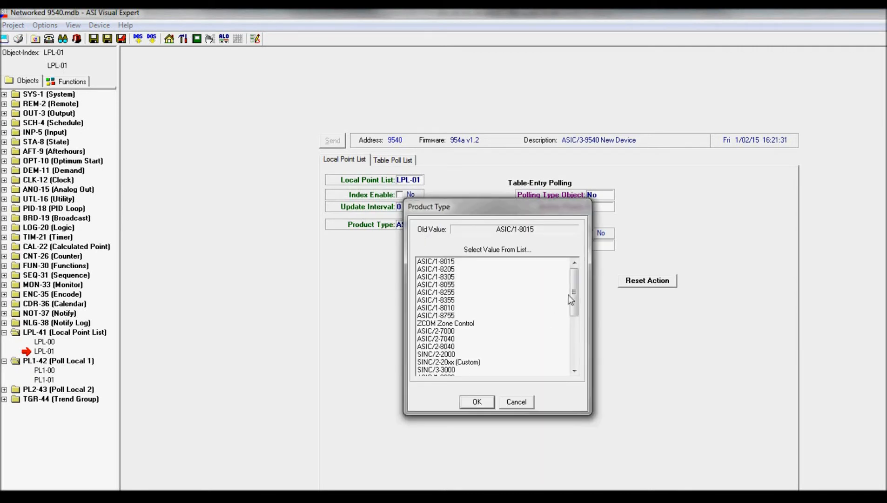
drag(571, 296, 575, 361)
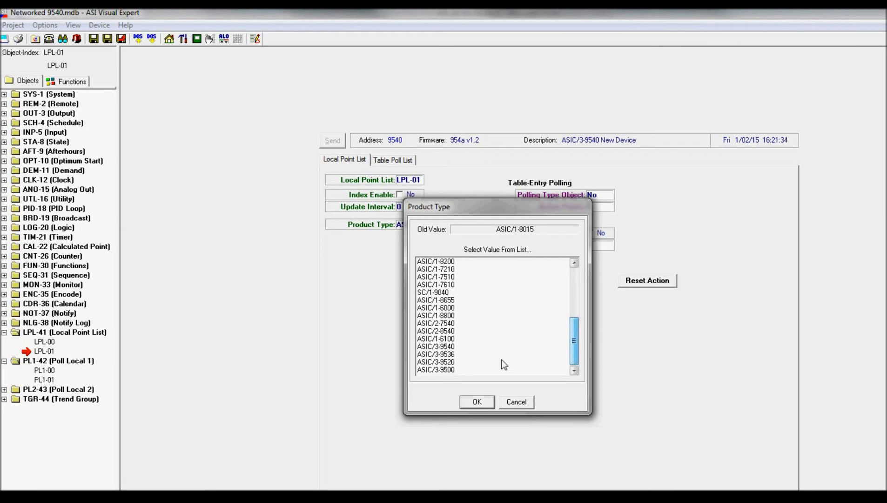
click(454, 308)
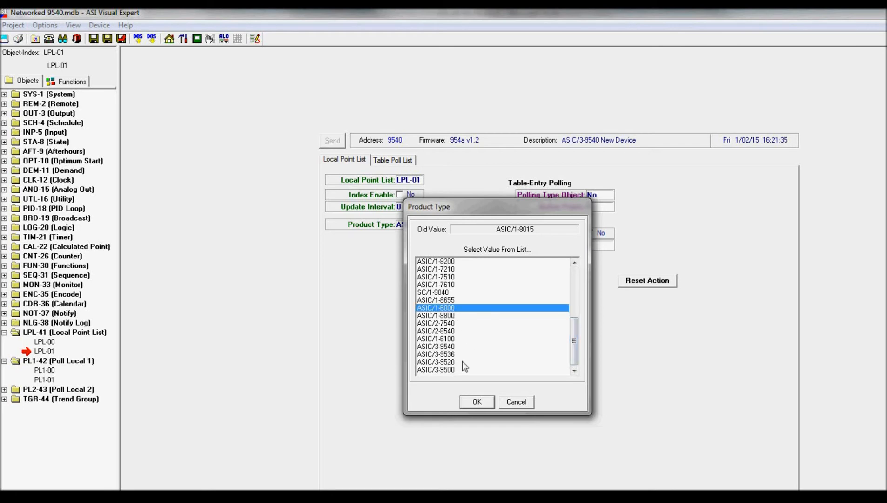
click(471, 405)
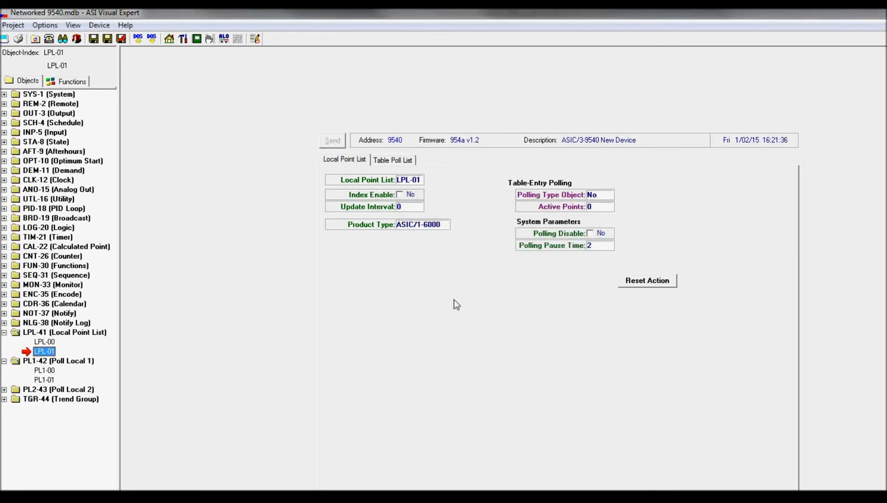
click(412, 208)
text(7)
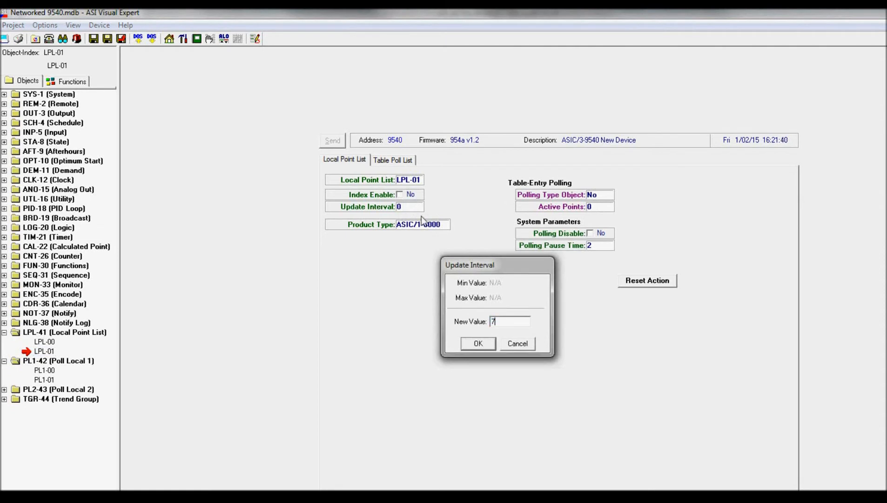
key(Return)
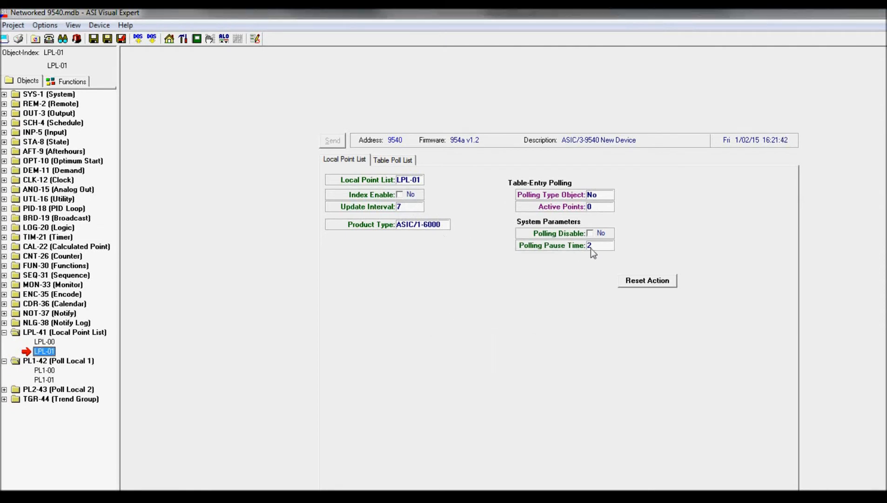
Define point 01 of LPL-01's Table Poll List as Zone Temp from the RAM Standard Polling table.
click(399, 160)
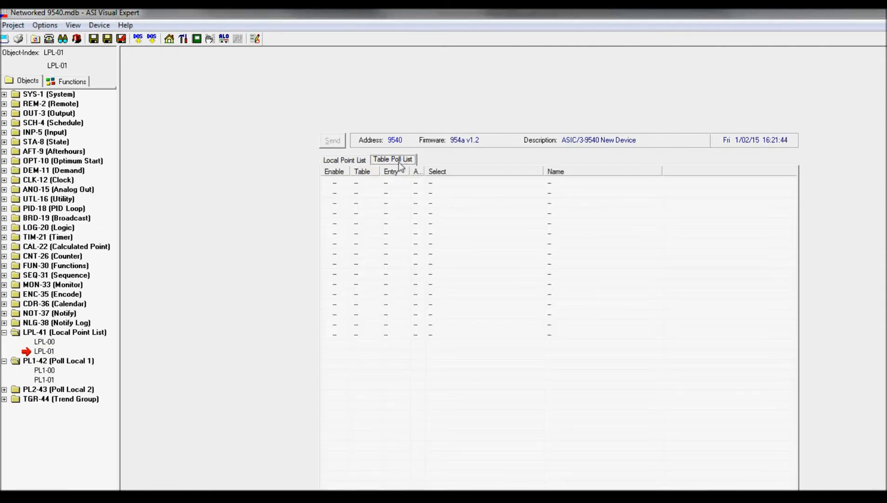
double_click(395, 180)
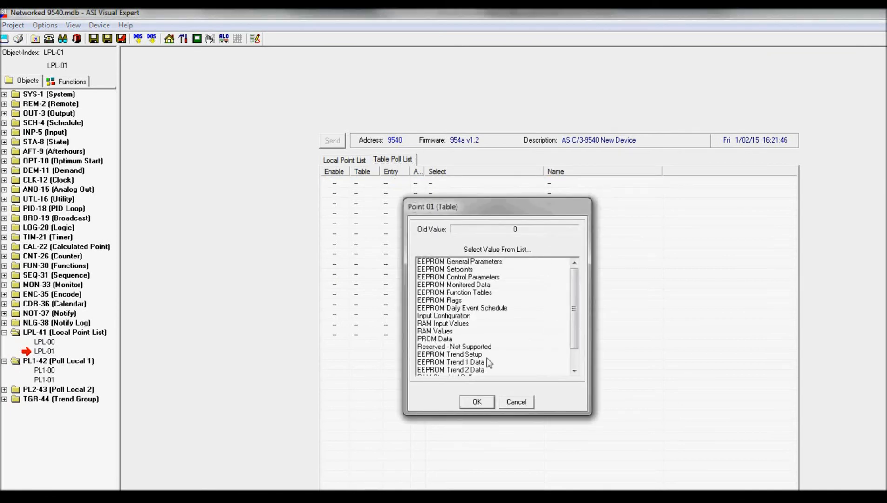
scroll(571, 352, down, 1)
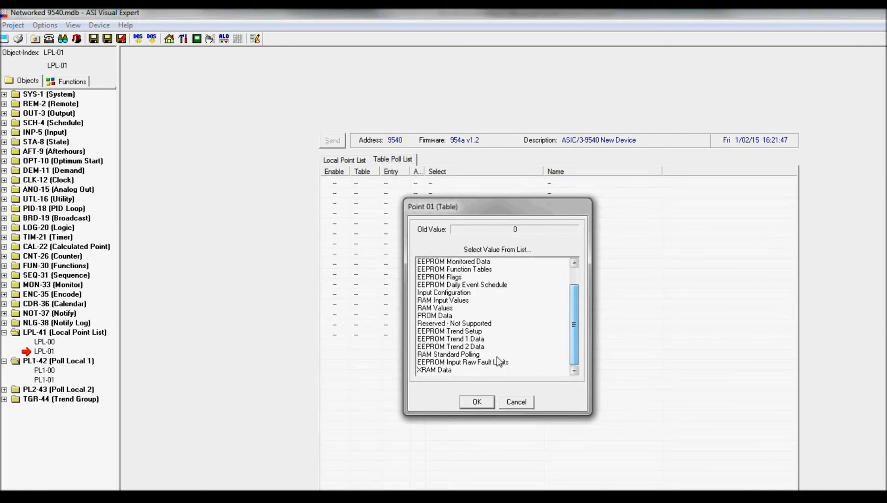
click(480, 356)
click(467, 402)
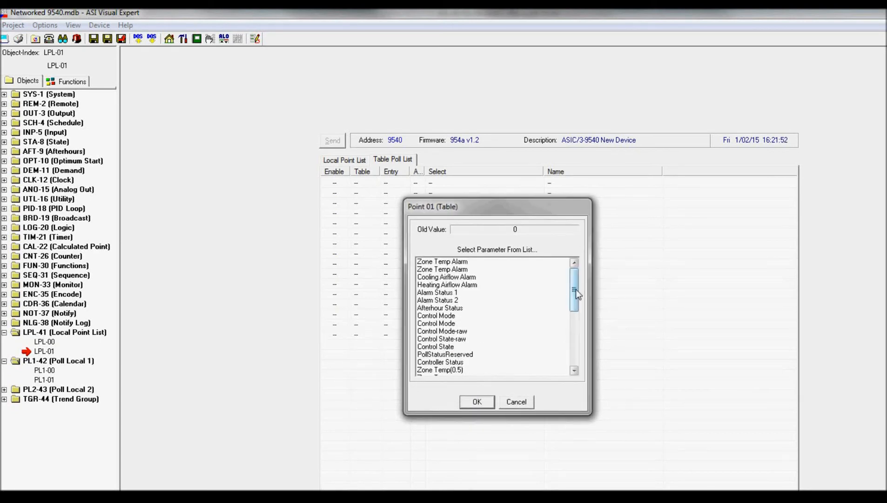
drag(576, 289, 574, 305)
click(433, 339)
click(469, 401)
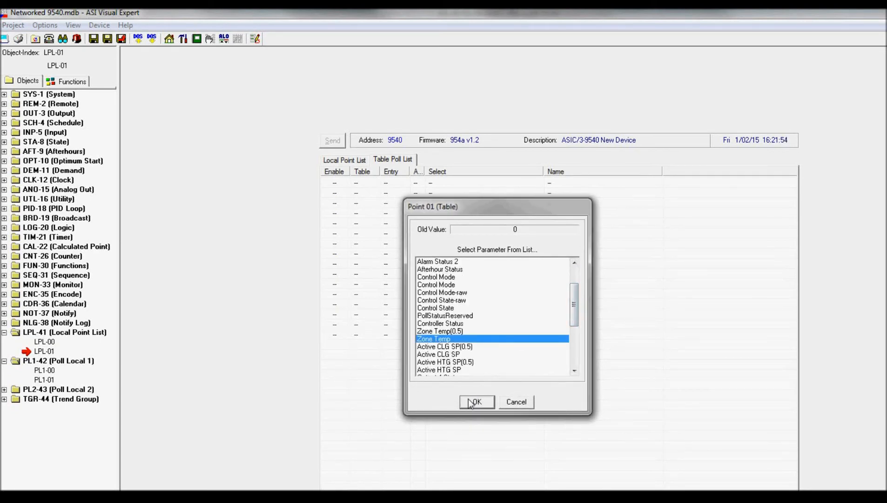
click(469, 400)
Define point 02 of LPL-01's Table Poll List as Active CLG SP from the RAM Standard Polling table.
double_click(468, 195)
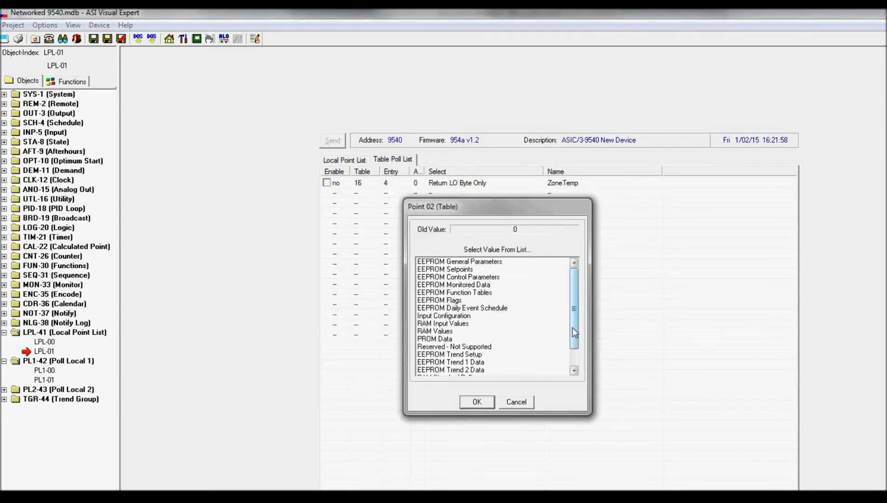
scroll(572, 327, down, 1)
click(474, 354)
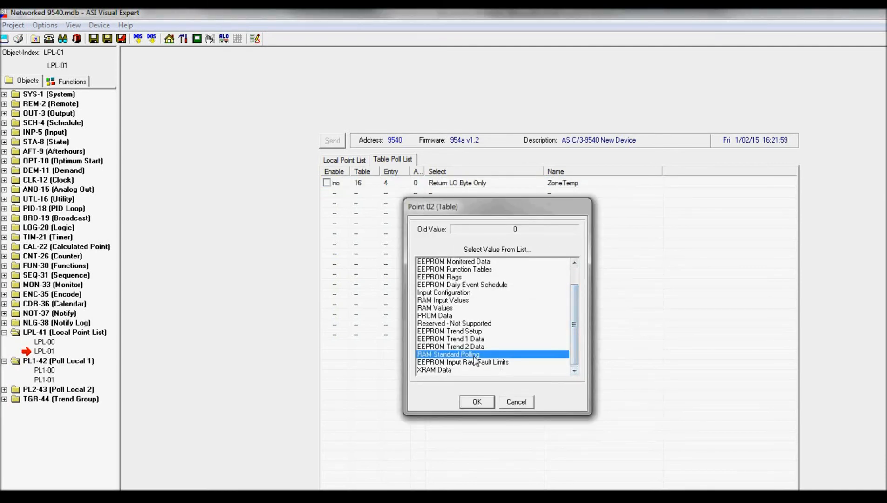
click(470, 401)
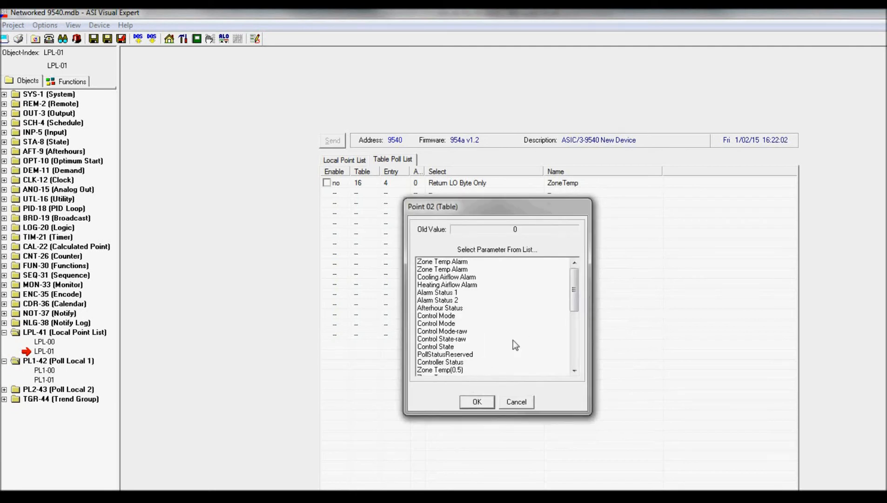
drag(575, 306, 568, 330)
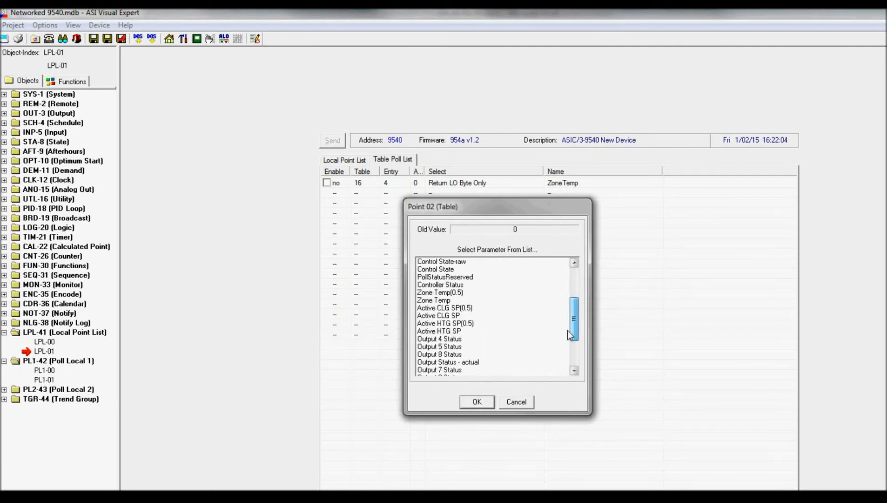
click(448, 316)
click(473, 403)
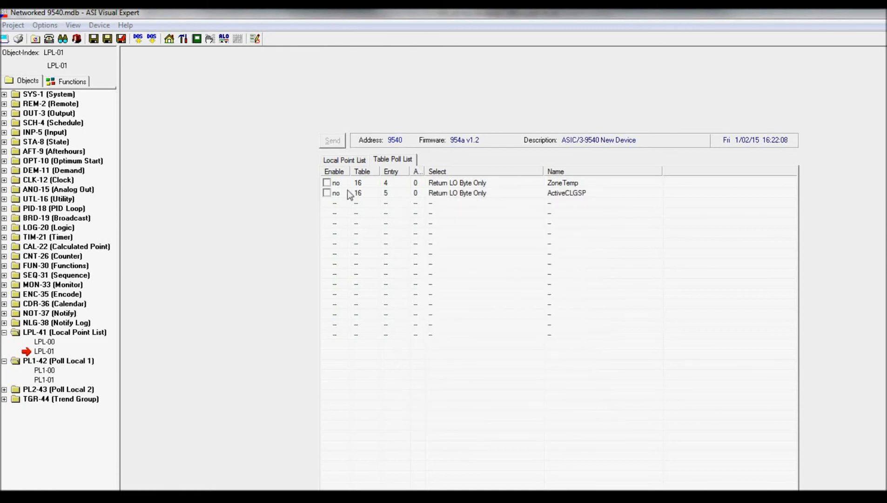
Enable polling for ZoneTemp and ActiveCLGSP, and enable the index of local point list LPL-01.
click(332, 184)
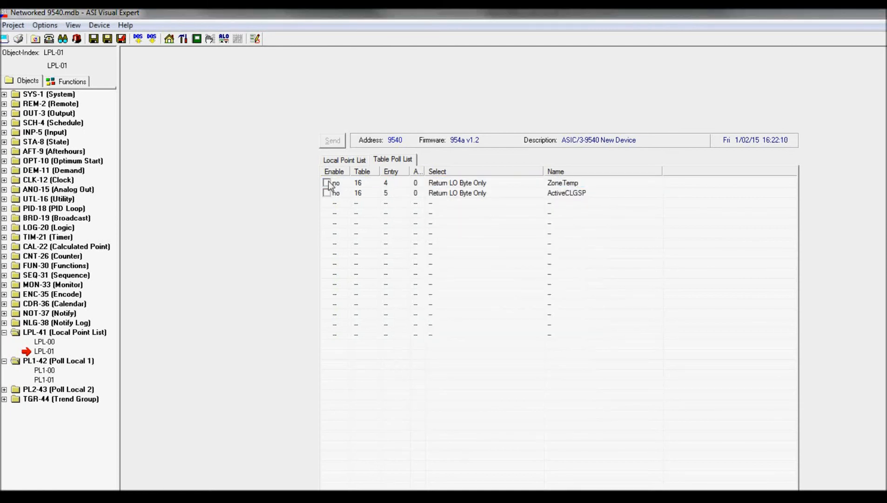
click(327, 182)
click(326, 194)
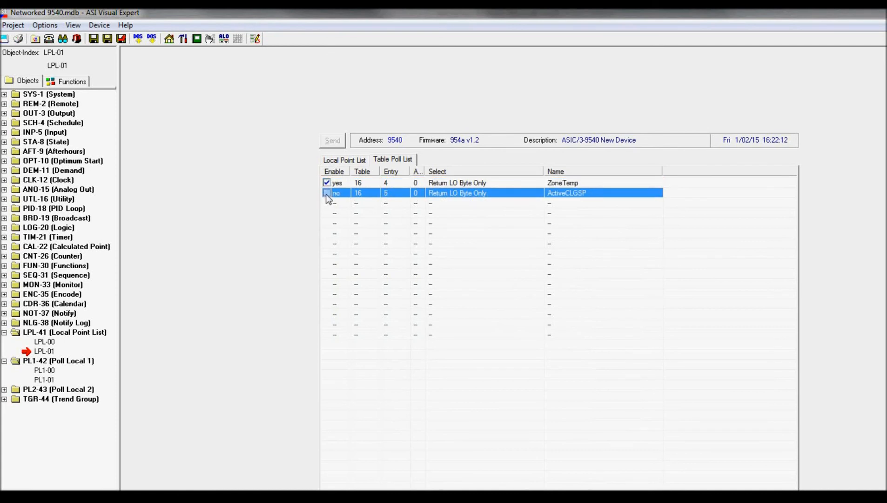
click(338, 160)
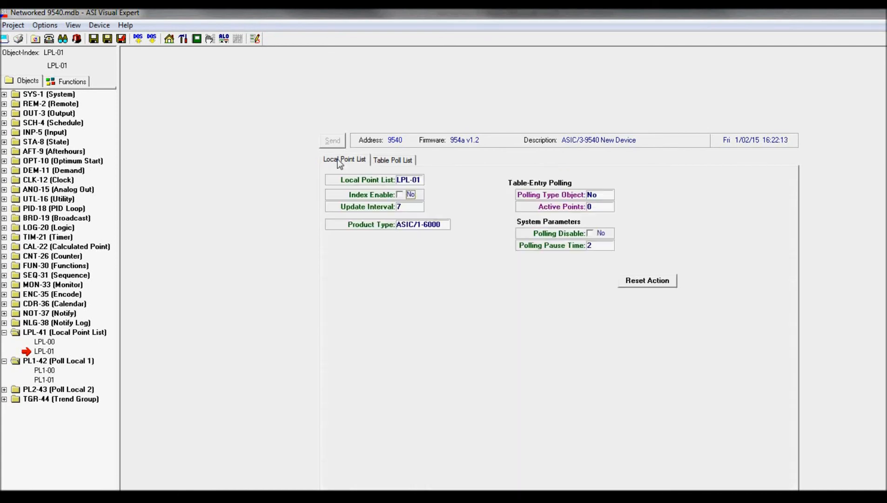
click(400, 193)
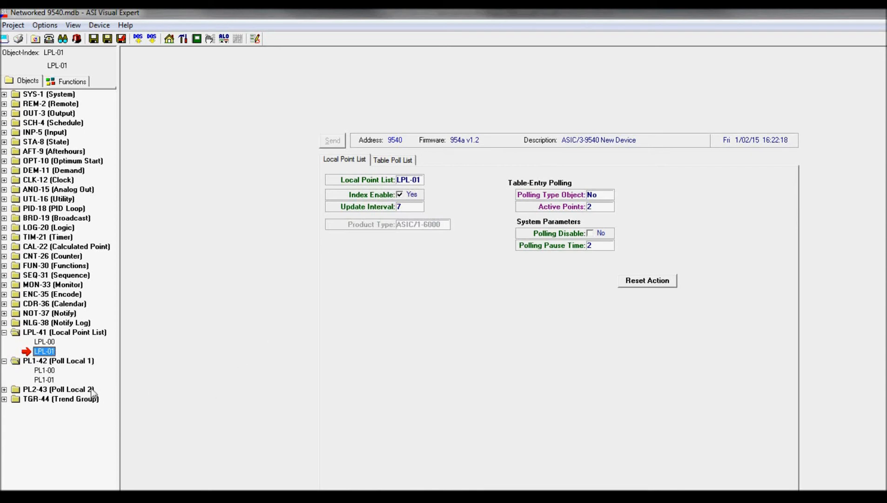
Assign local point list 1 to the Poll Local object PL1-01.
click(45, 379)
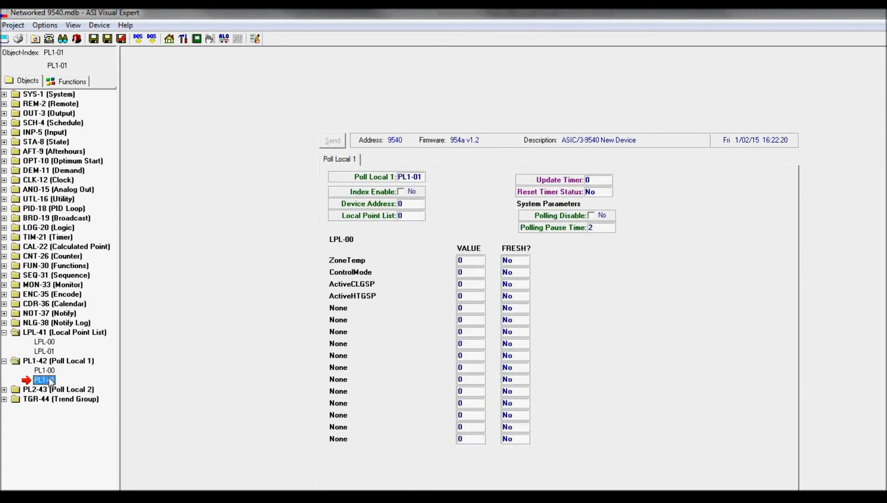
double_click(417, 217)
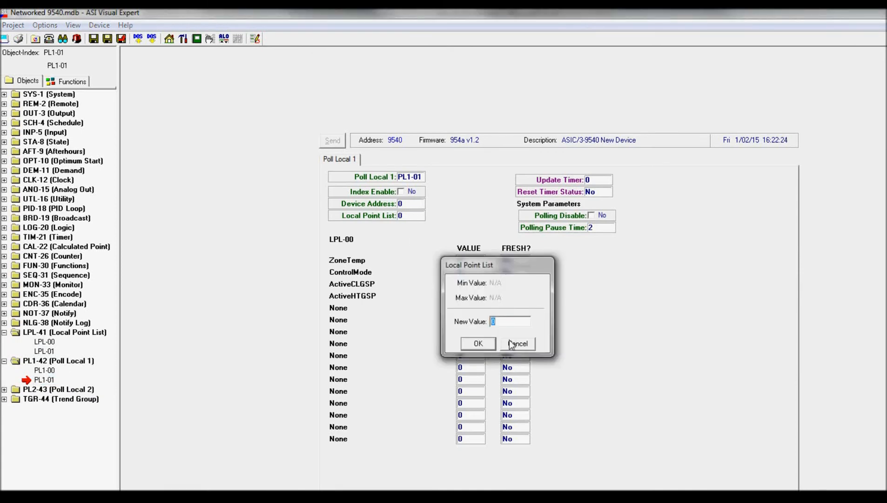
text(1)
key(Return)
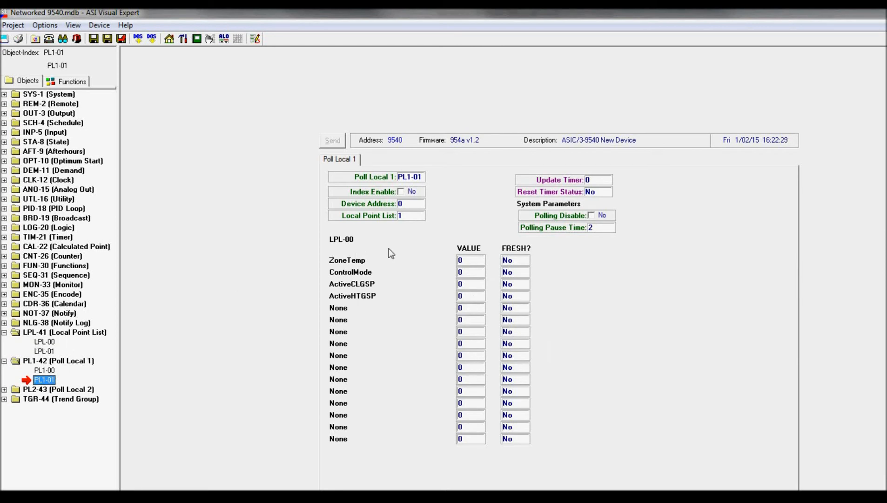
Set the device address of PL1-01 to 16000 and enable its index.
click(406, 205)
text(160)
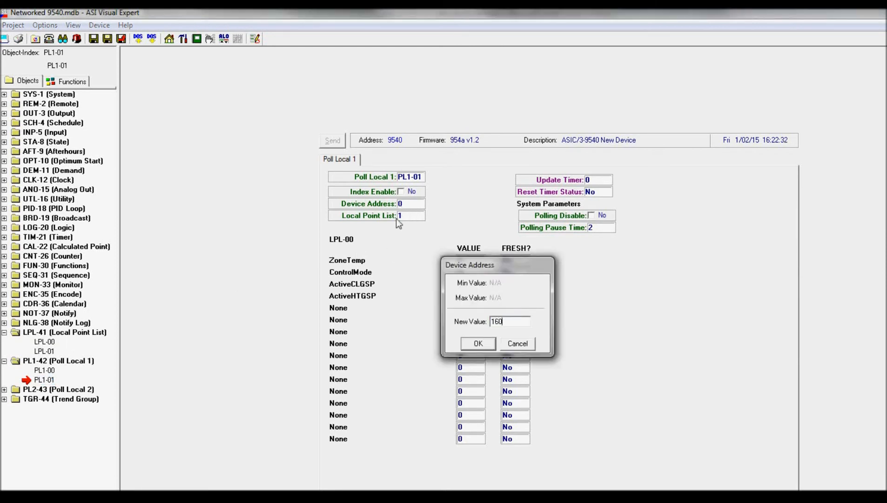
text(00)
key(Return)
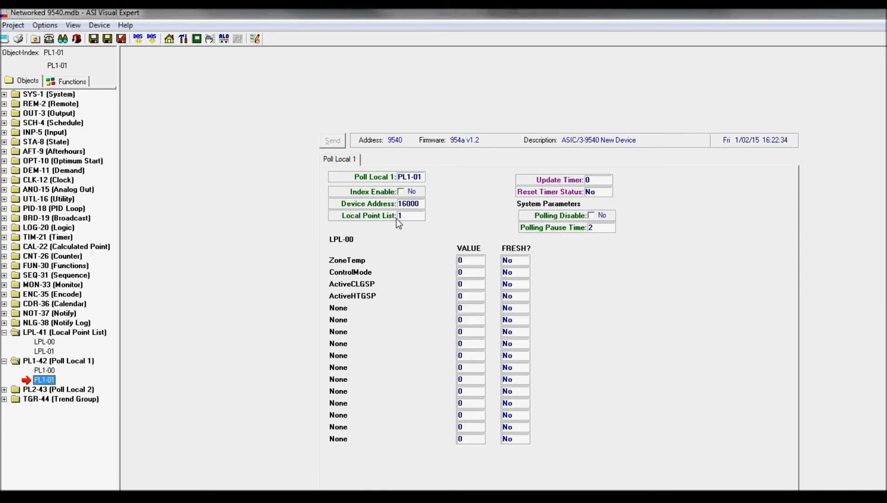
click(410, 192)
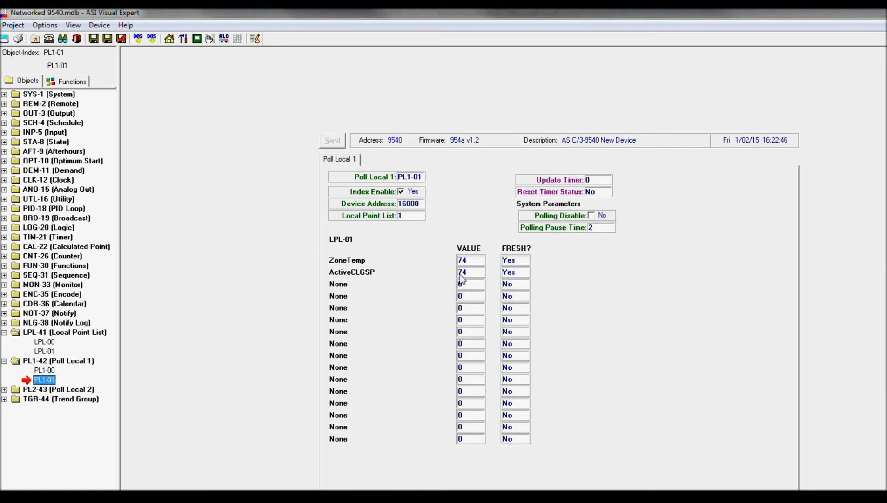
Review the polled values in PL1-00 and PL1-01 and the settings of local point lists LPL-00 and LPL-01.
click(51, 370)
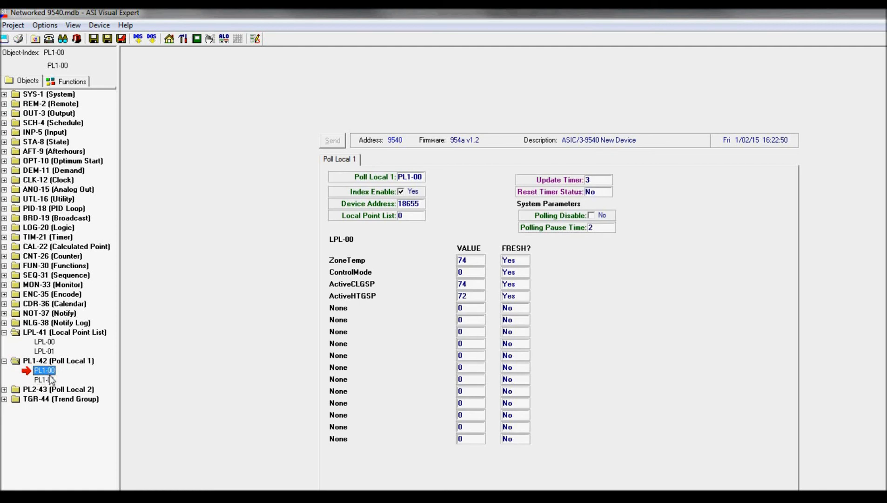
click(50, 381)
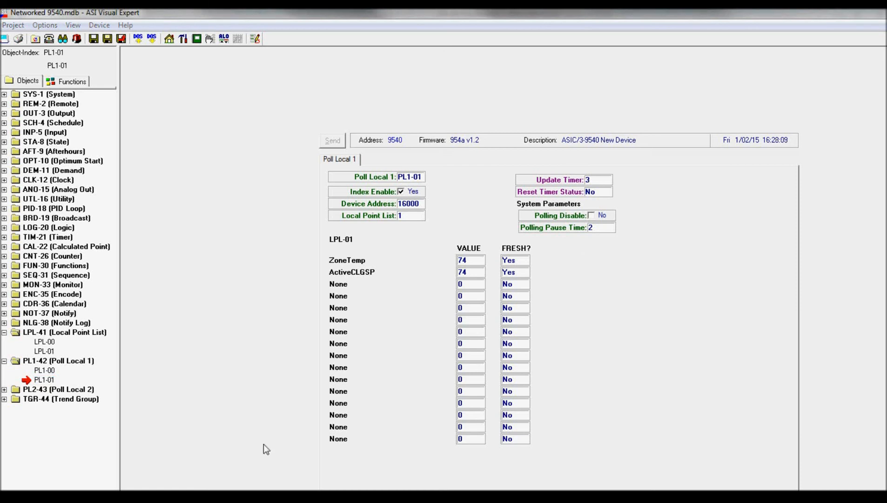
click(47, 352)
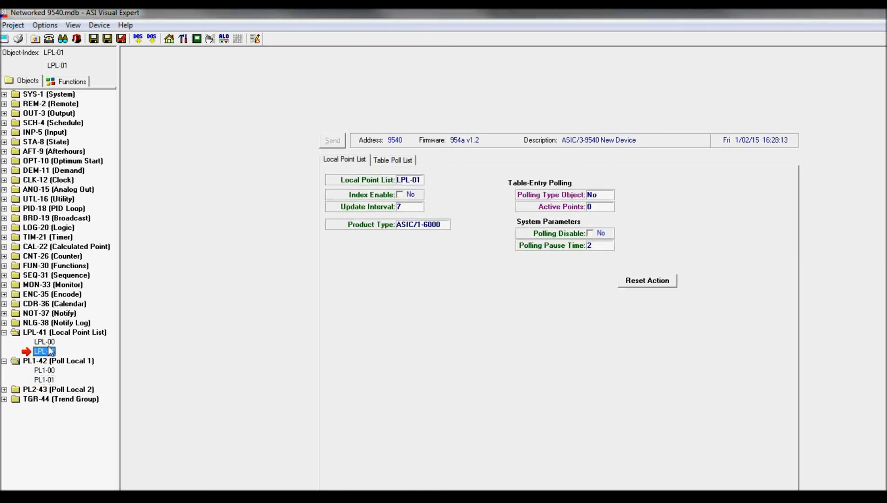
click(48, 343)
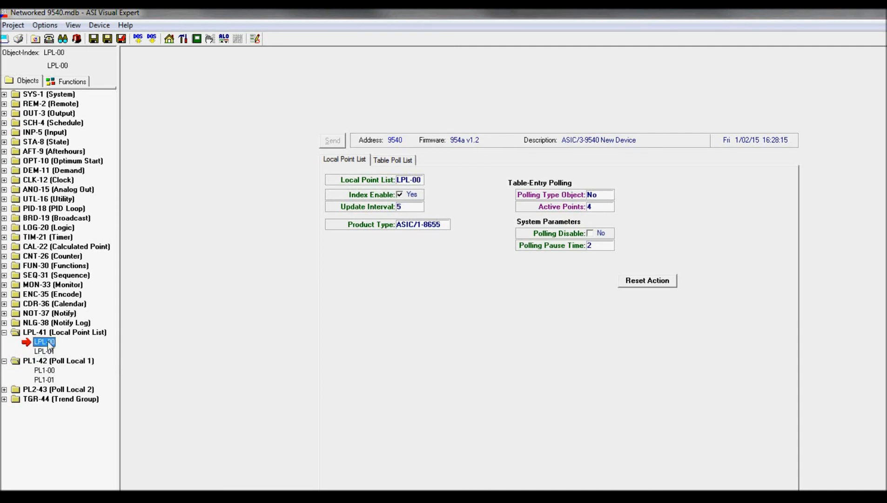
click(49, 373)
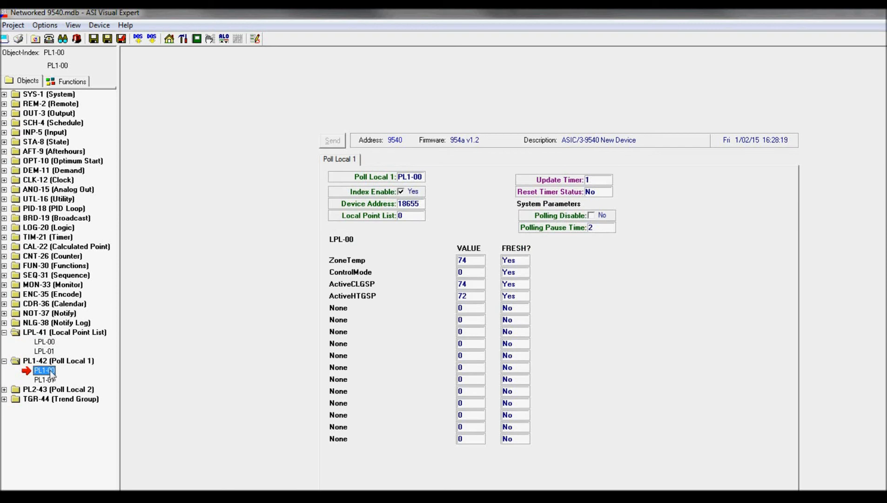
click(45, 343)
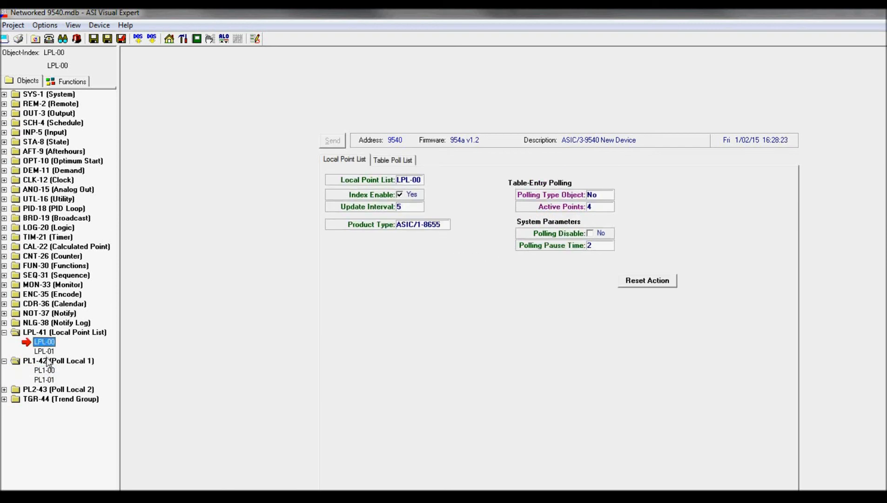
click(45, 351)
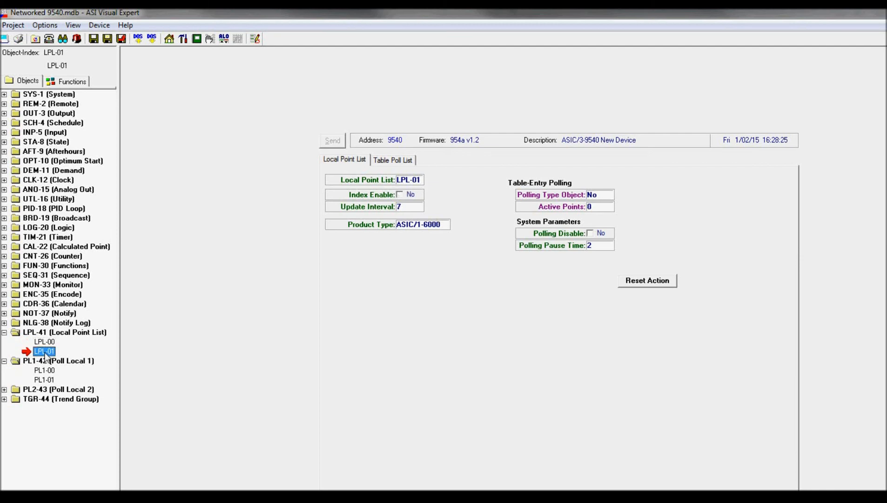